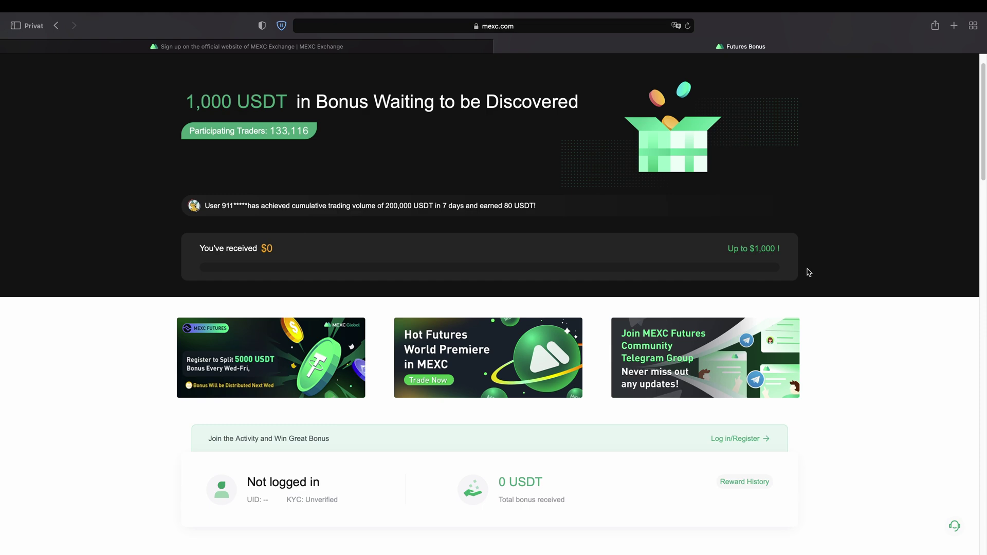
Step: Scroll through the Futures Bonus page, then switch to the MEXC Global home page tab
scroll(497, 293, "down", 8)
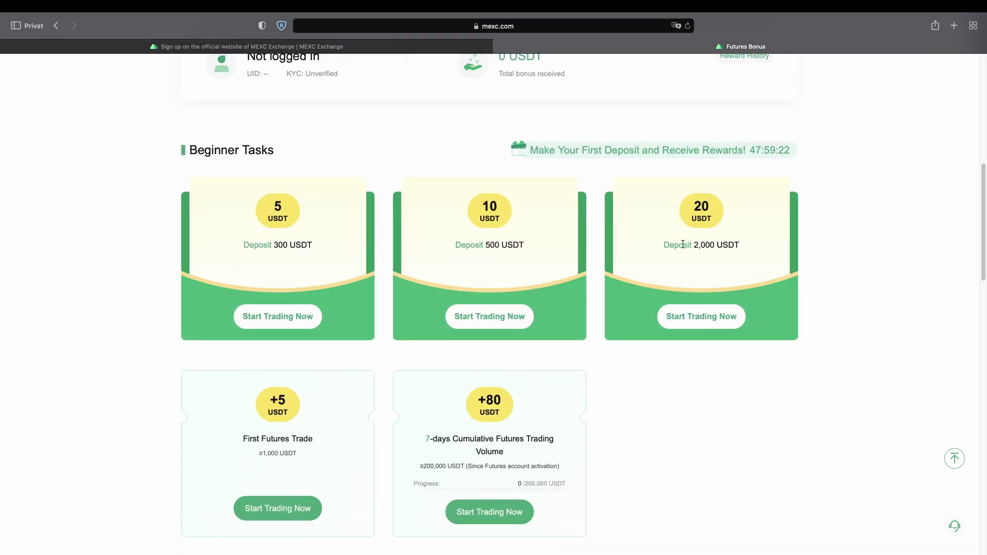
scroll(635, 237, "down", 6)
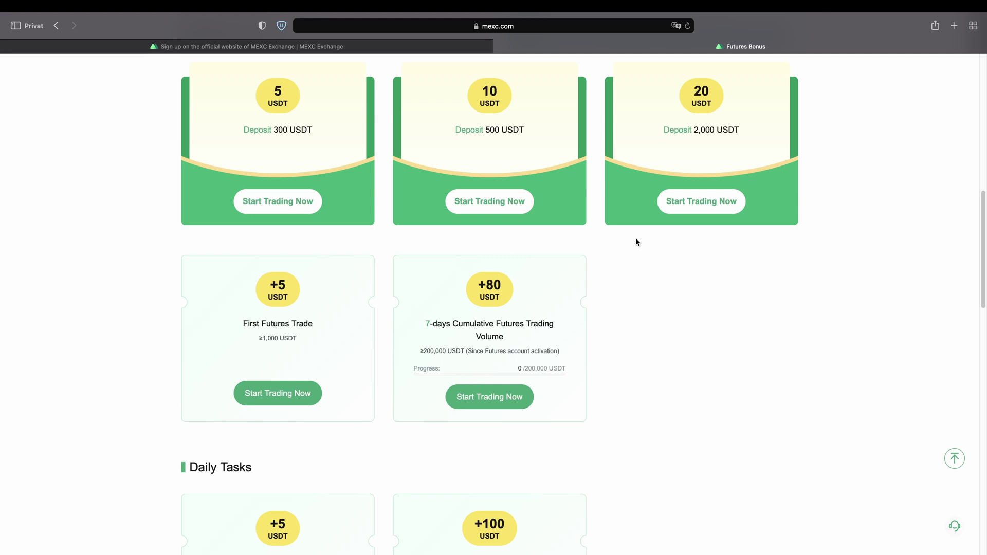
scroll(387, 227, "down", 4)
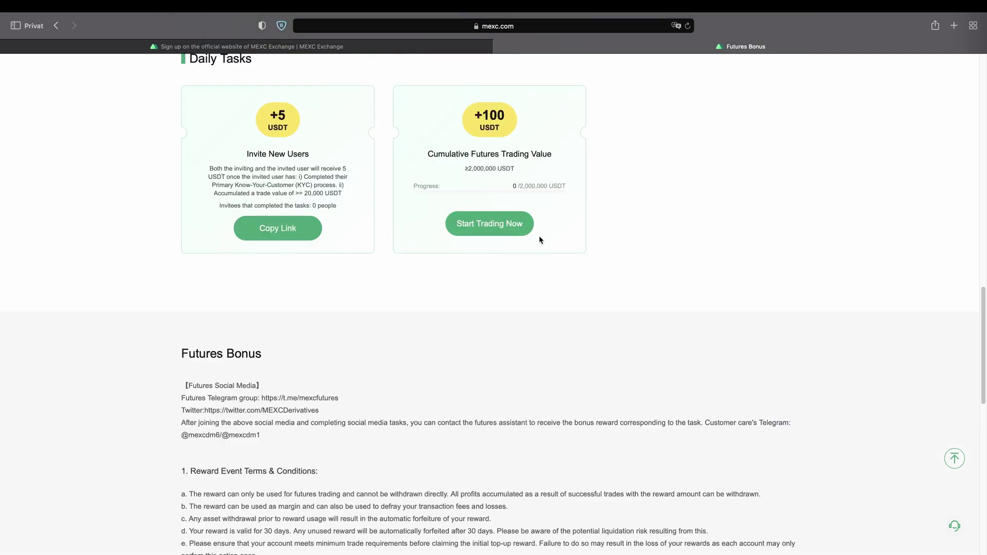
left_click(336, 47)
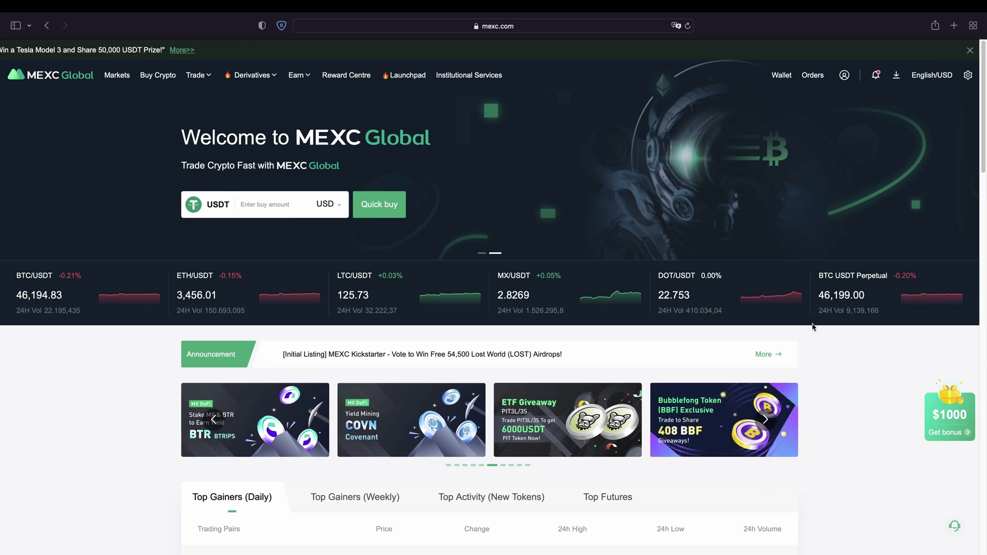
Step: Open Wallet Overview to see the 0.03780431 BTC total balance and Spot Account
mouse_move(781, 75)
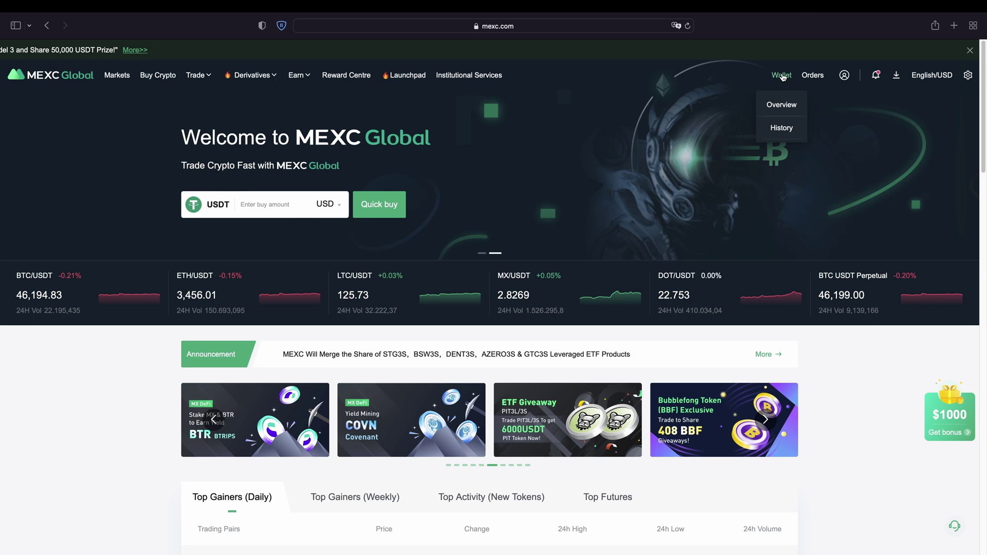
left_click(783, 104)
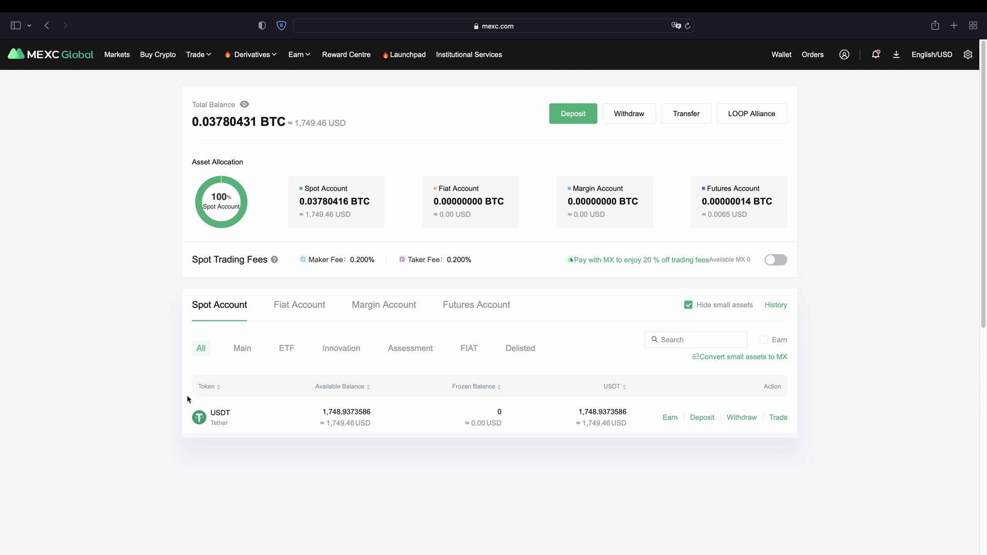
Step: On the Deposit page, select Bitcoin on the BTC network and copy its deposit address
left_click(571, 117)
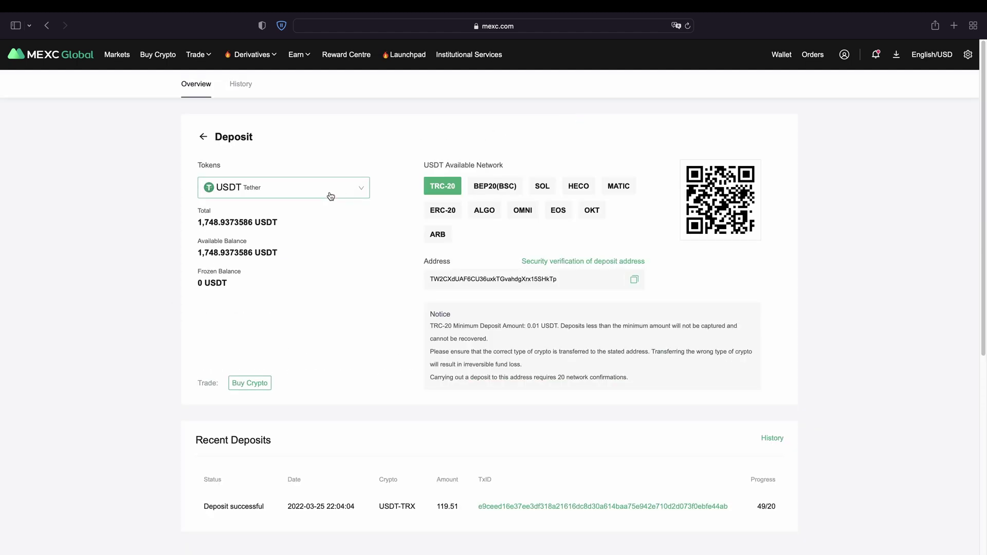
left_click(330, 196)
scroll(284, 268, "down", 5)
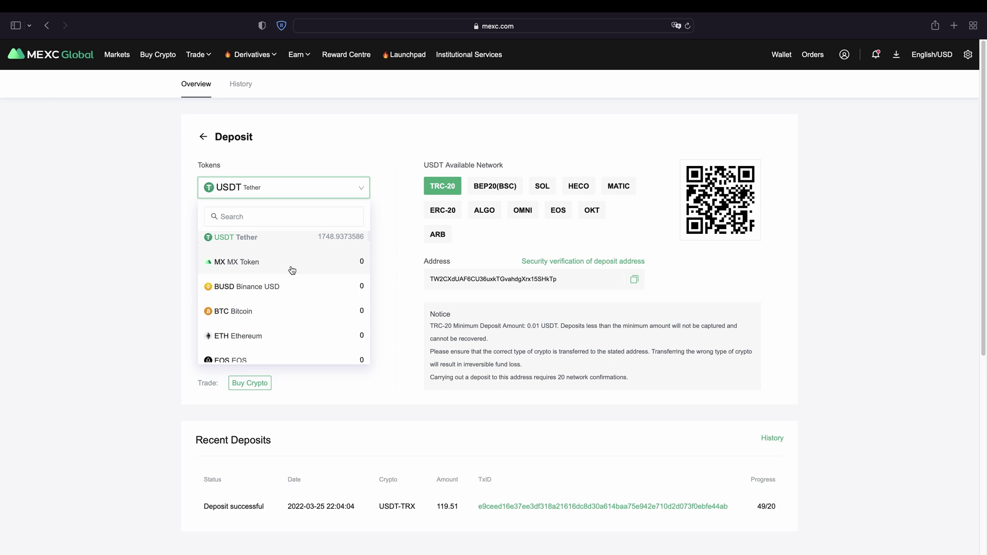
scroll(284, 268, "down", 15)
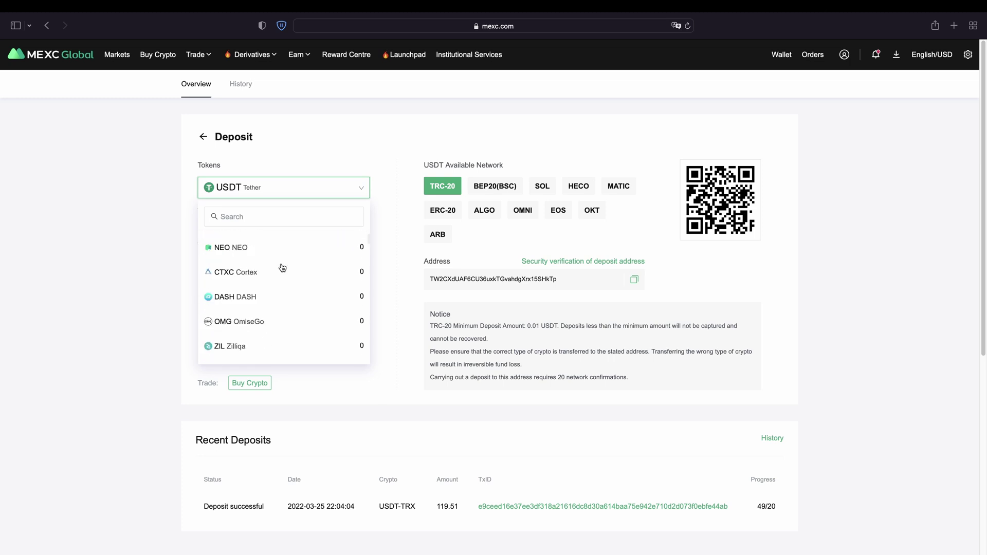
scroll(281, 269, "up", 20)
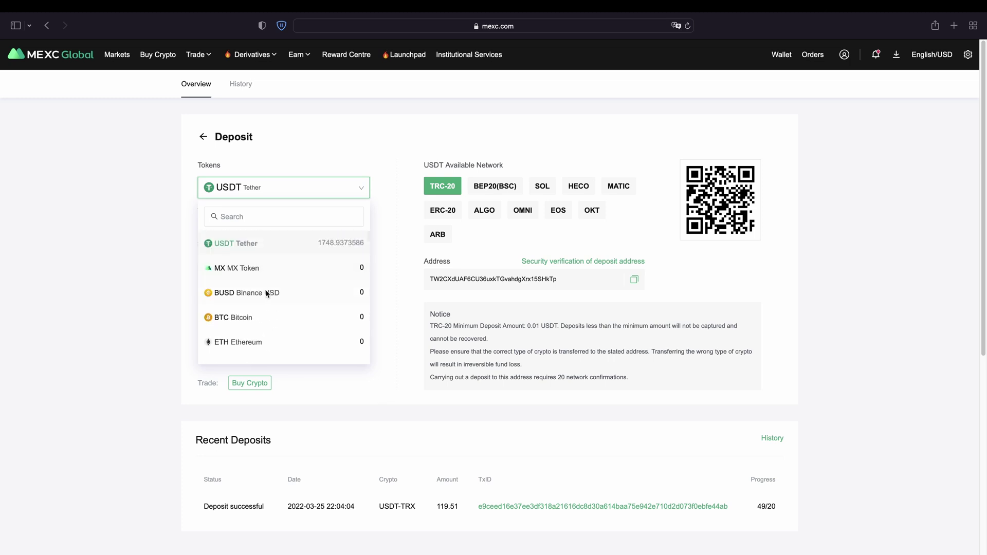
left_click(257, 321)
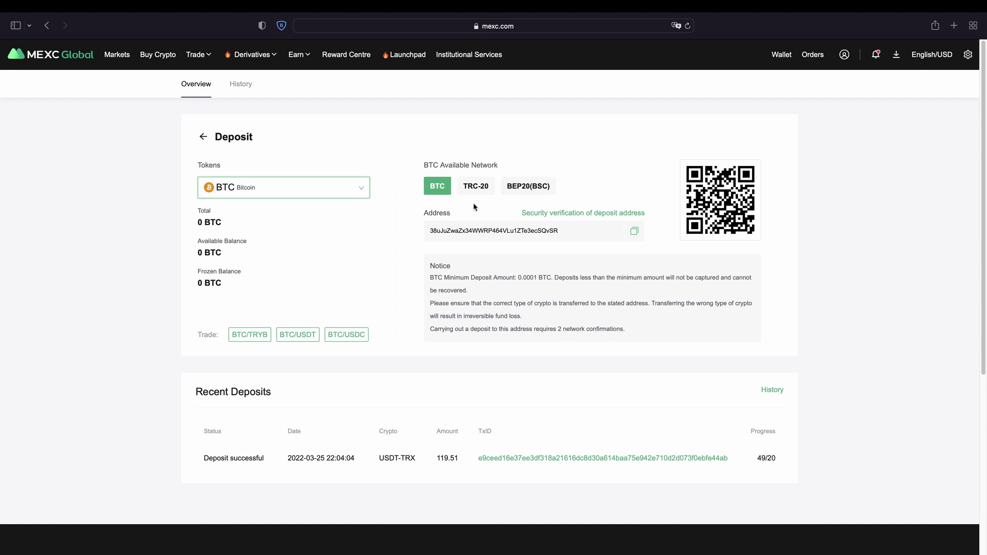
left_click(439, 189)
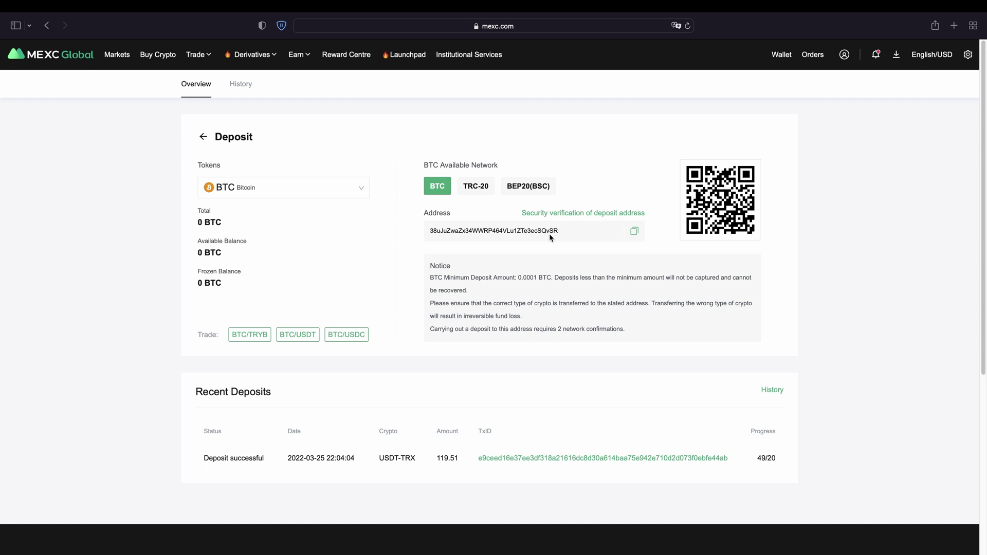
left_click(633, 231)
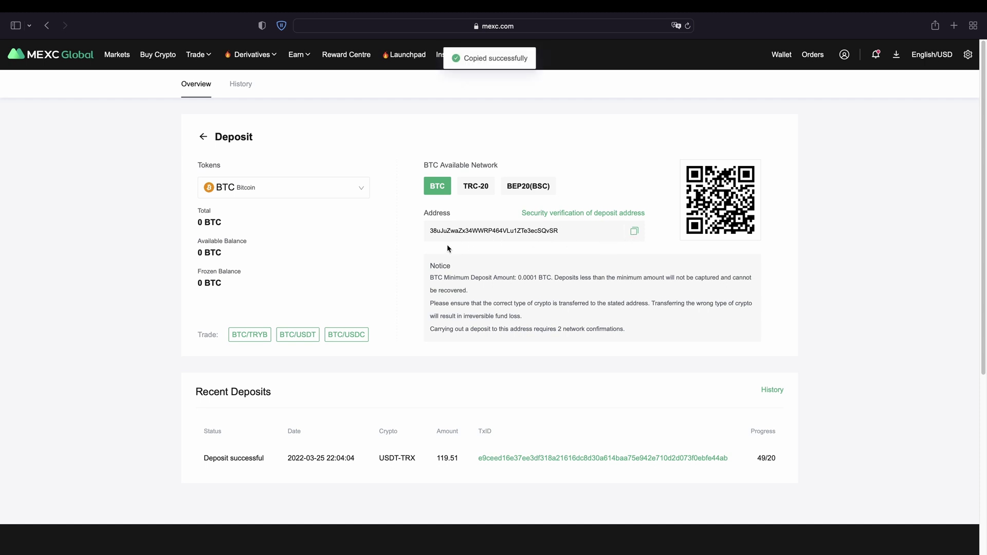
Step: Compare the TRC-20 and BEP20(BSC) networks, then return to the BTC network
left_click(471, 189)
left_click(526, 196)
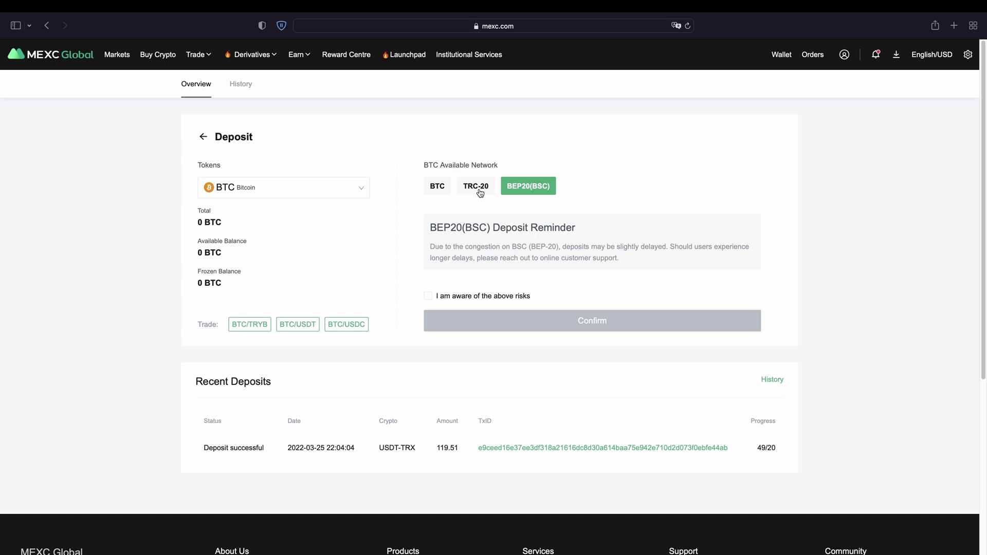
left_click(480, 192)
left_click(438, 195)
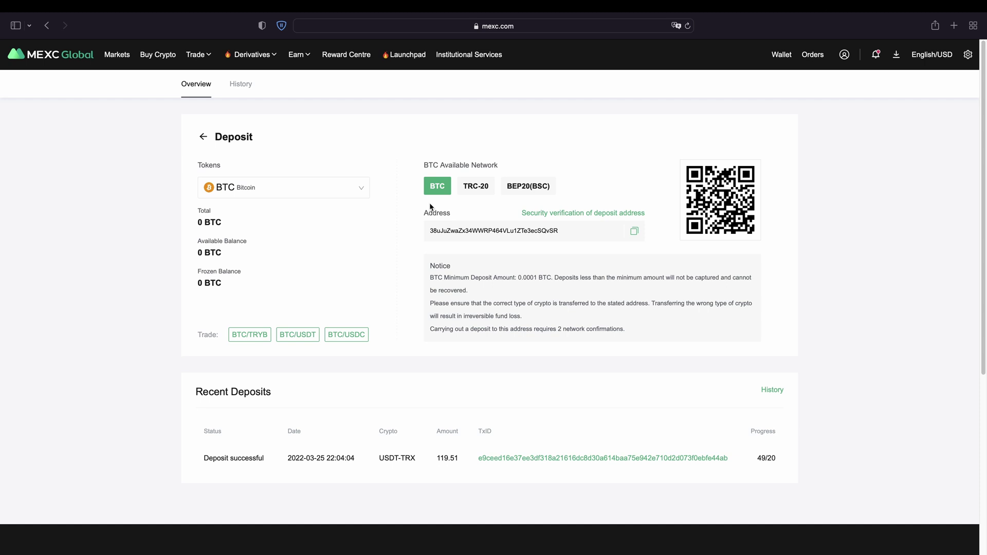
Step: Select USDT Tether, check ERC-20, settle on TRC-20, and copy the deposit address
left_click(366, 189)
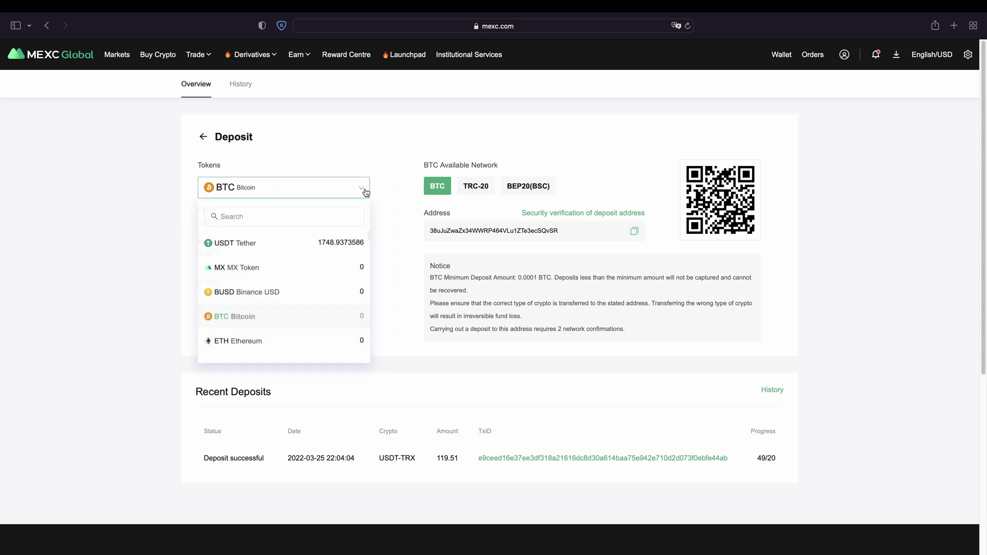
left_click(282, 252)
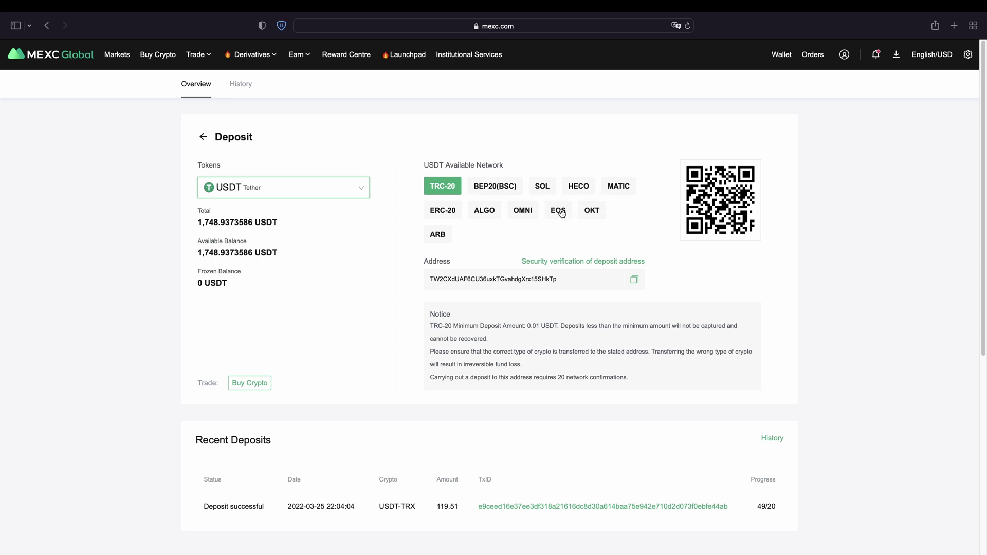
left_click(441, 212)
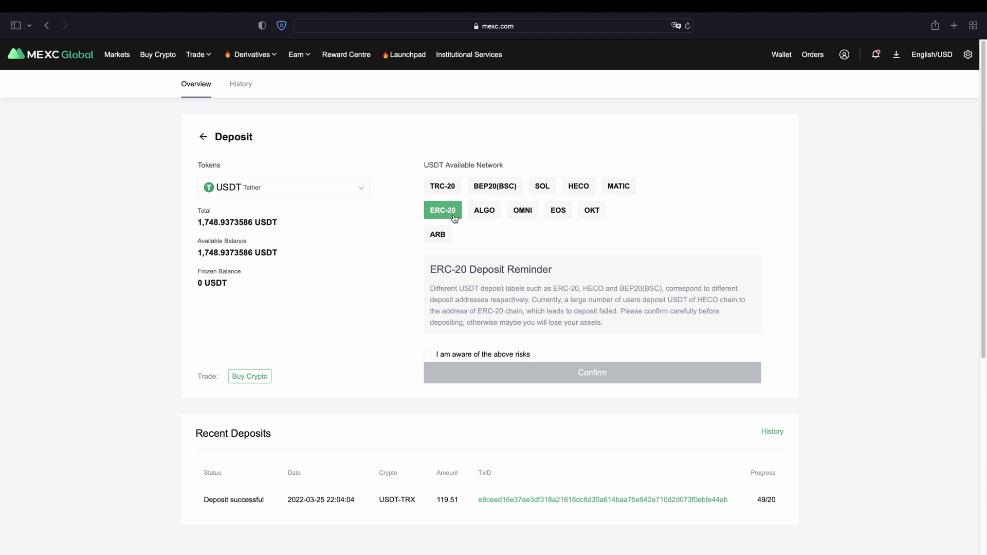
left_click(450, 192)
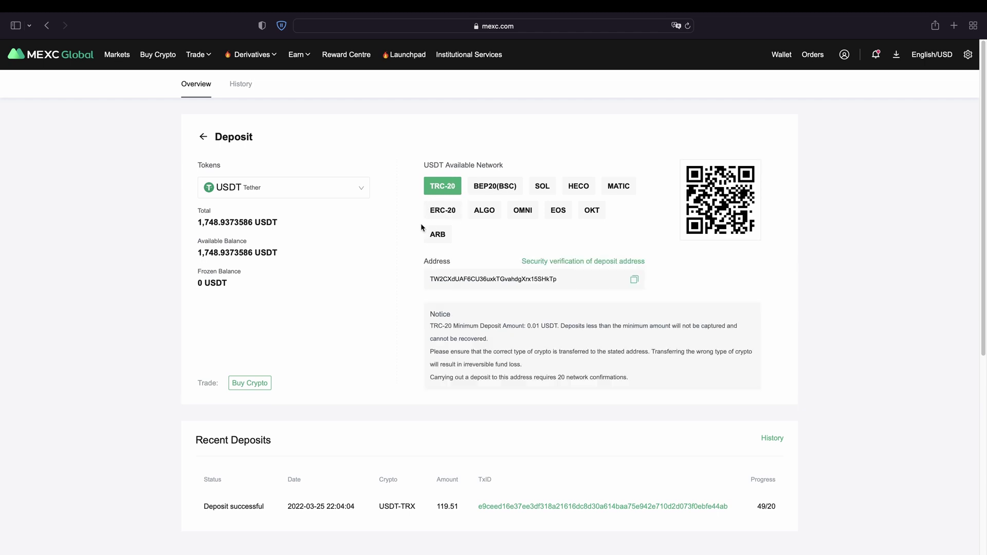
left_click(634, 279)
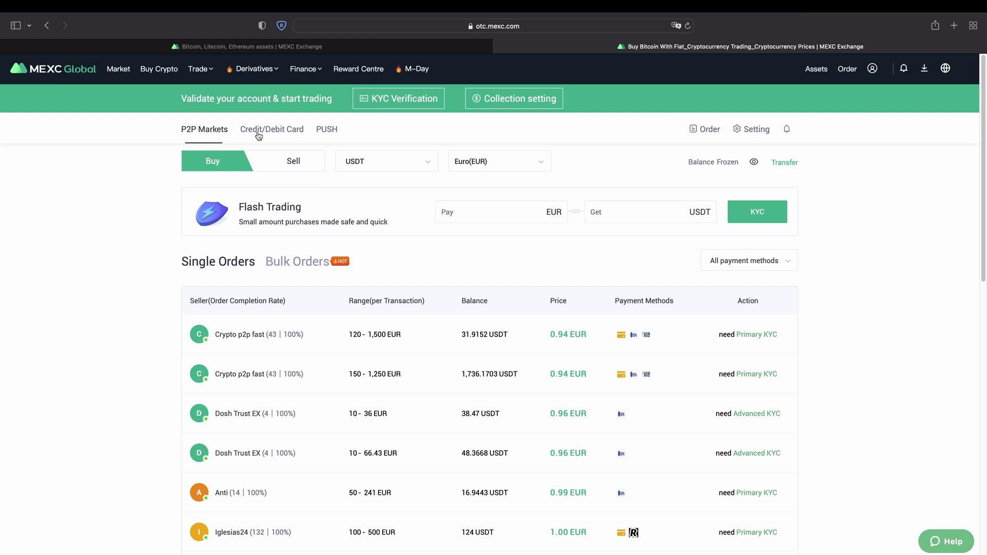
Step: Switch to the Credit/Debit Card form, which pays in TWD for BTC via simplex
left_click(262, 134)
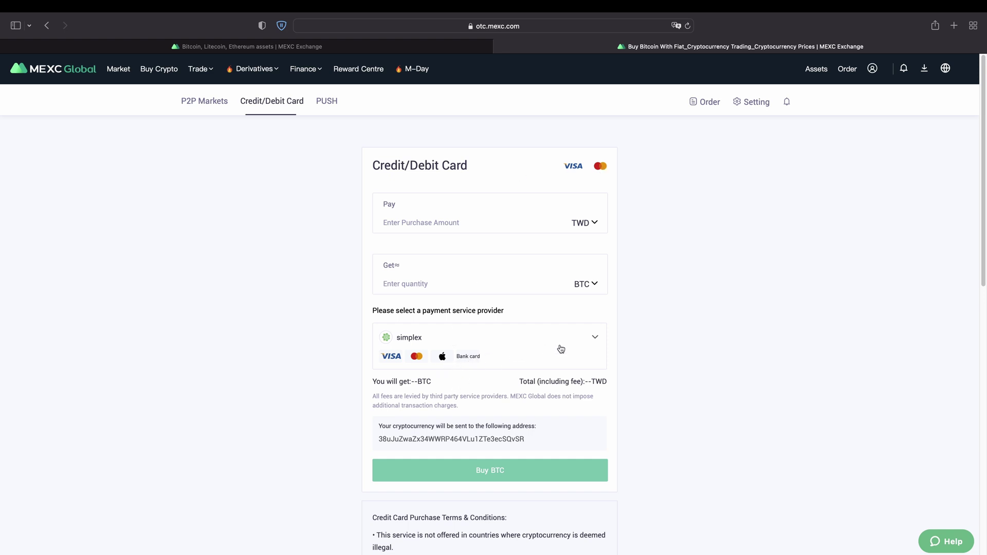
Step: Change the Pay currency from TWD to EUR, keeping BTC and the simplex provider
left_click(587, 341)
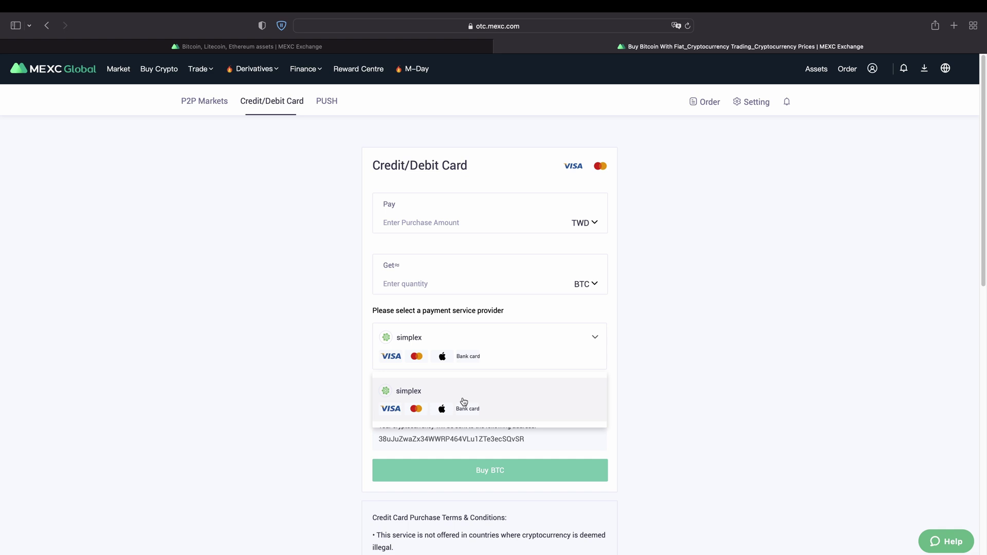
left_click(651, 255)
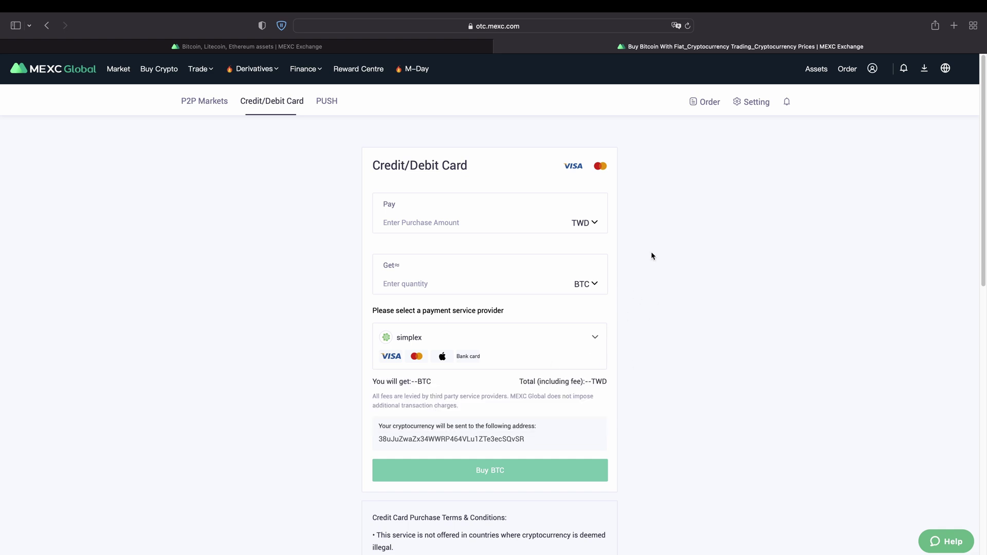
left_click(591, 224)
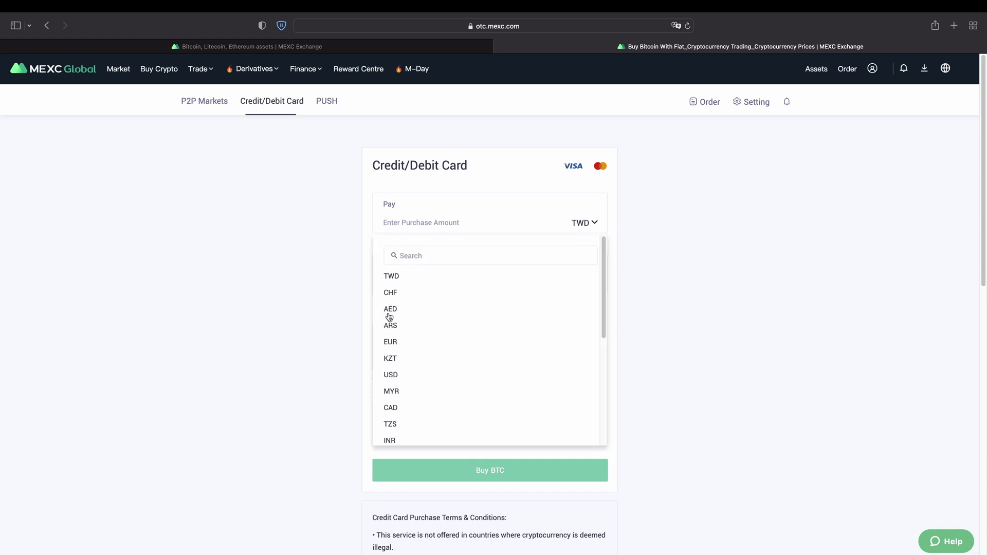
scroll(405, 349, "down", 5)
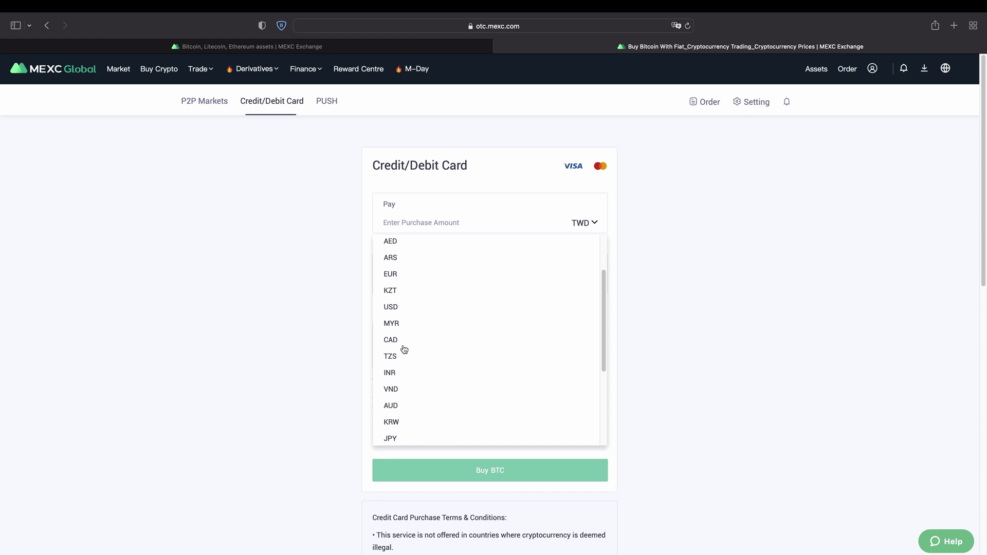
scroll(405, 349, "up", 5)
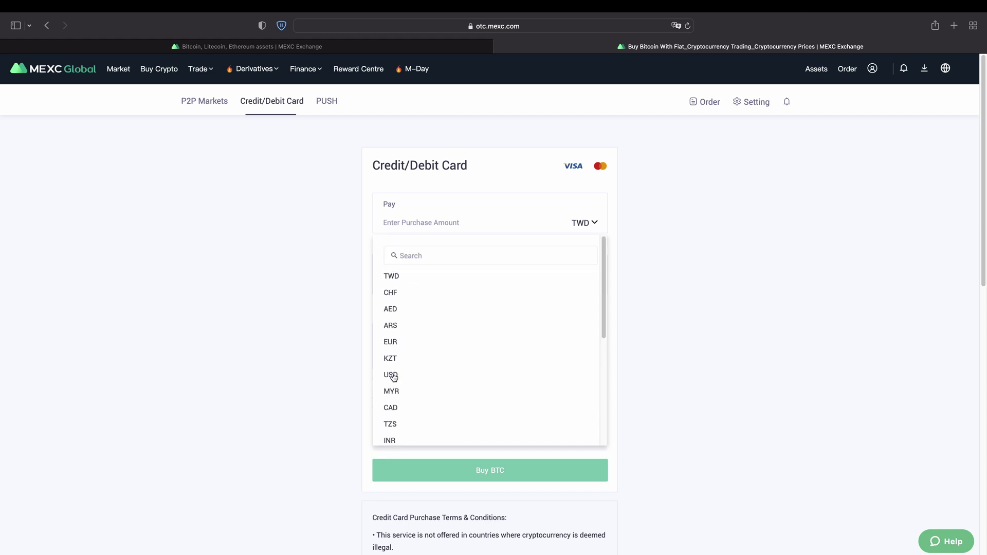
left_click(394, 344)
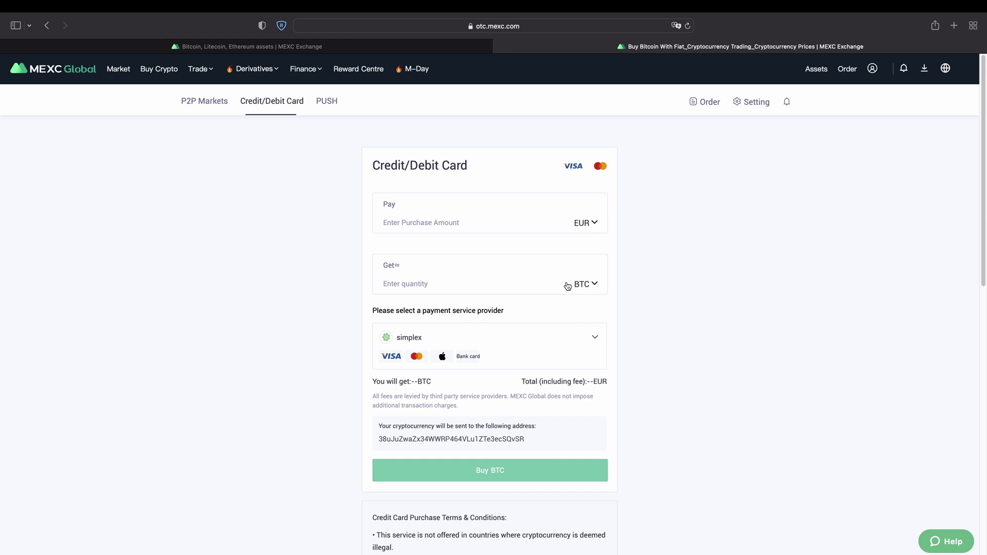
left_click(585, 286)
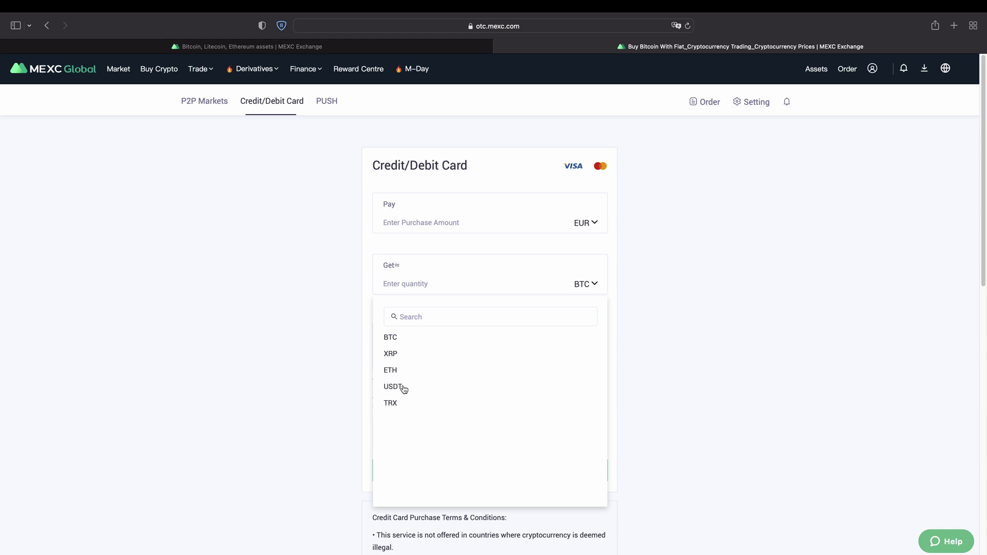
left_click(391, 338)
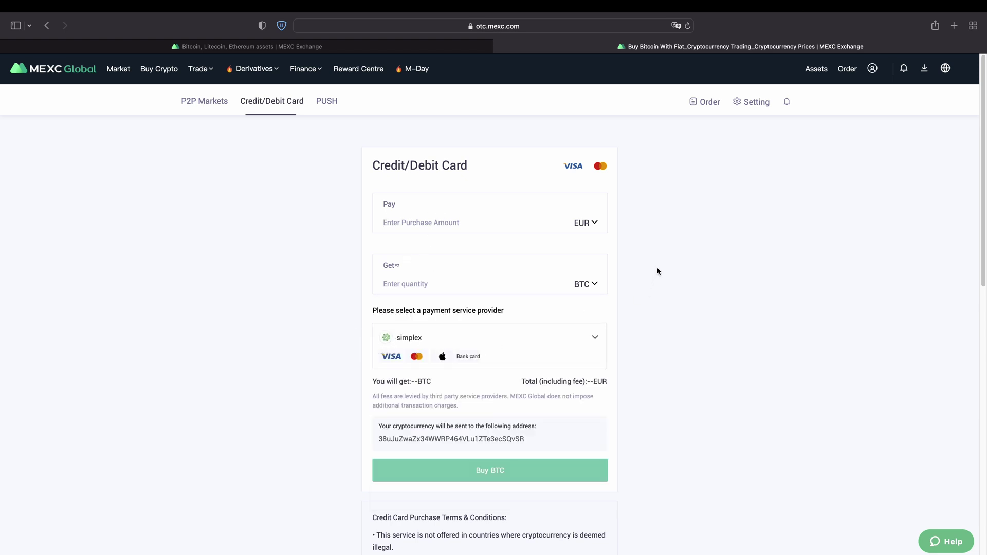
Step: Enter 500 EUR to pay and choose banxa as the payment provider
type("500")
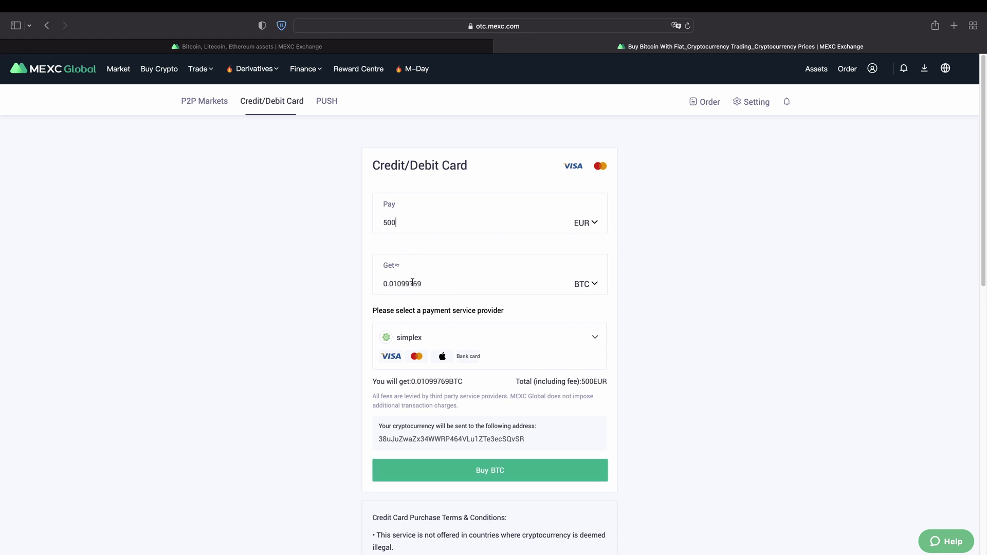
left_click(594, 337)
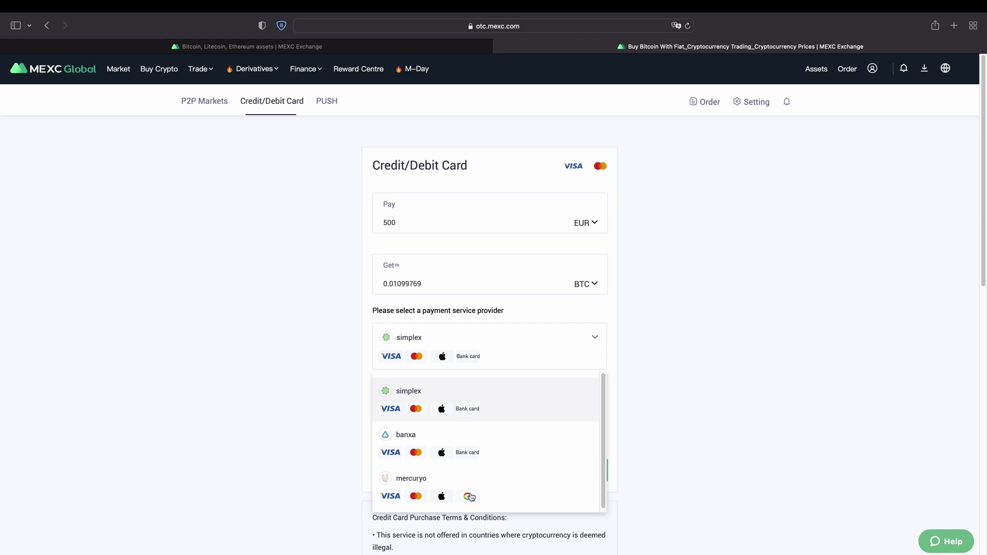
left_click(427, 441)
left_click(381, 465)
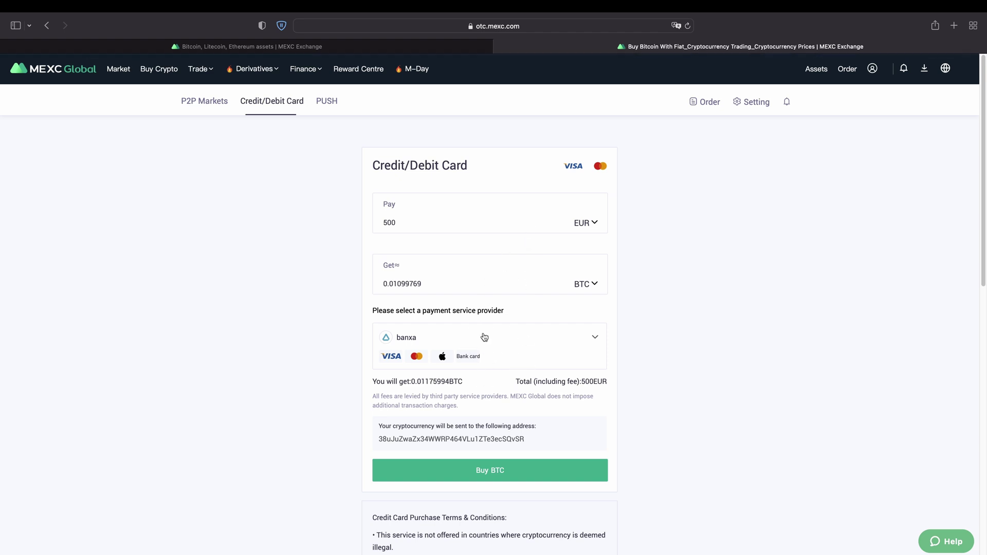
Step: Buy BTC, accepting the third-party disclaimer and confirming to continue to Banxa
left_click(506, 481)
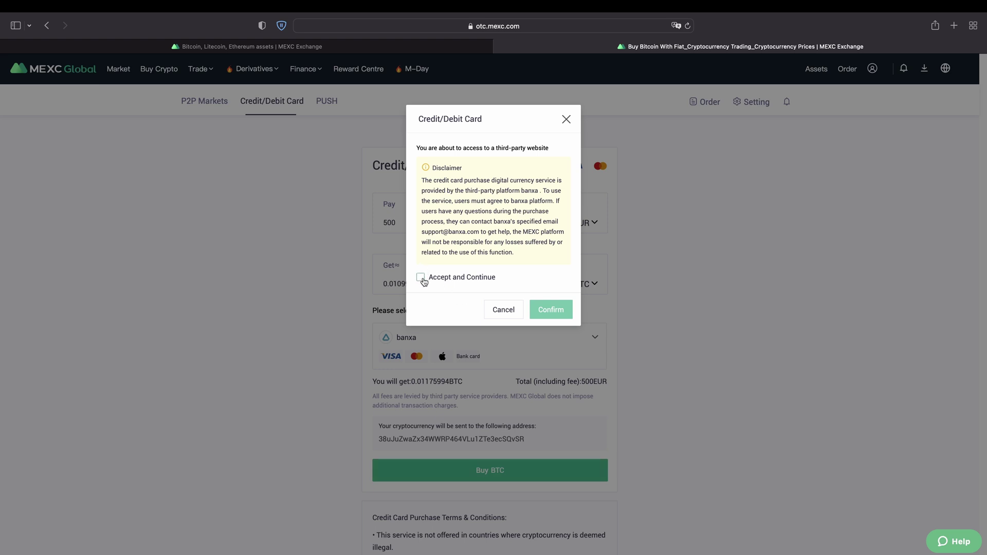
left_click(421, 277)
left_click(550, 310)
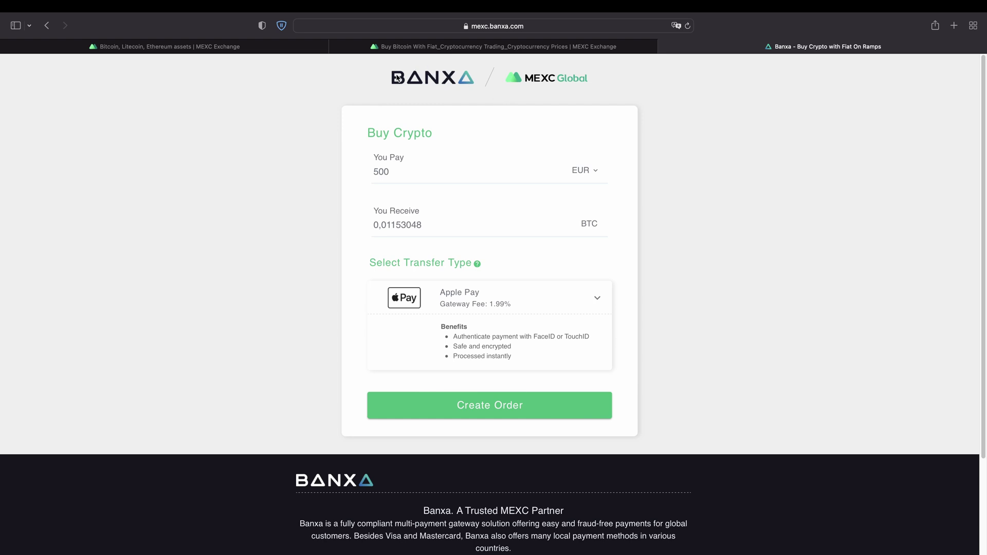
Step: Set the Banxa transfer type to SEPA Bank Transfer, quoting 0.01175994 BTC
left_click(597, 299)
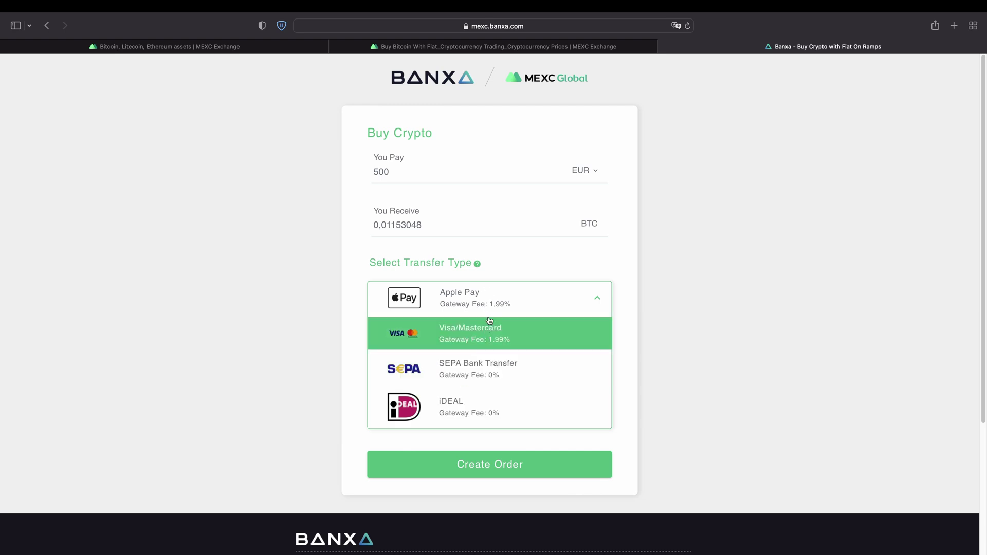
left_click(489, 360)
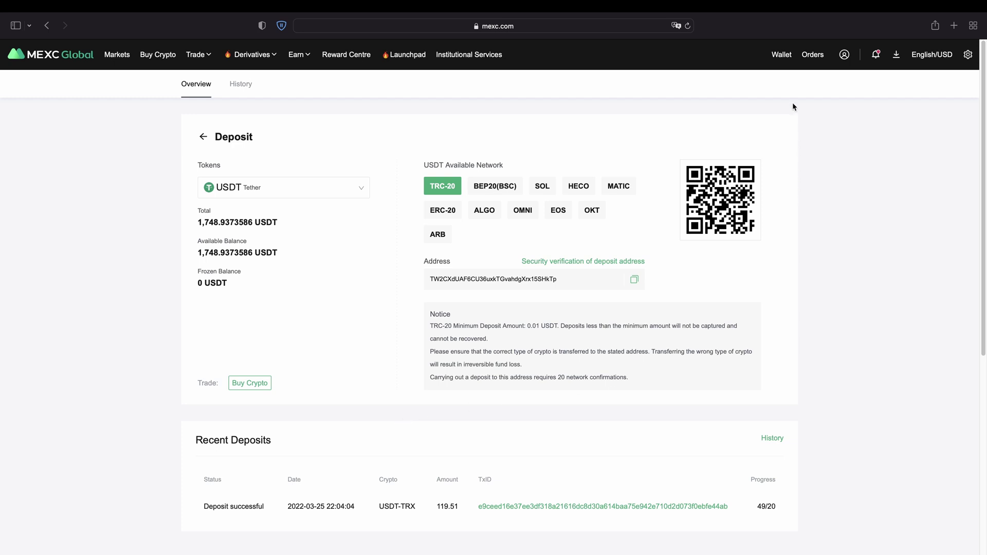
Step: Open the wallet Overview from the Wallet menu
mouse_move(781, 54)
left_click(780, 82)
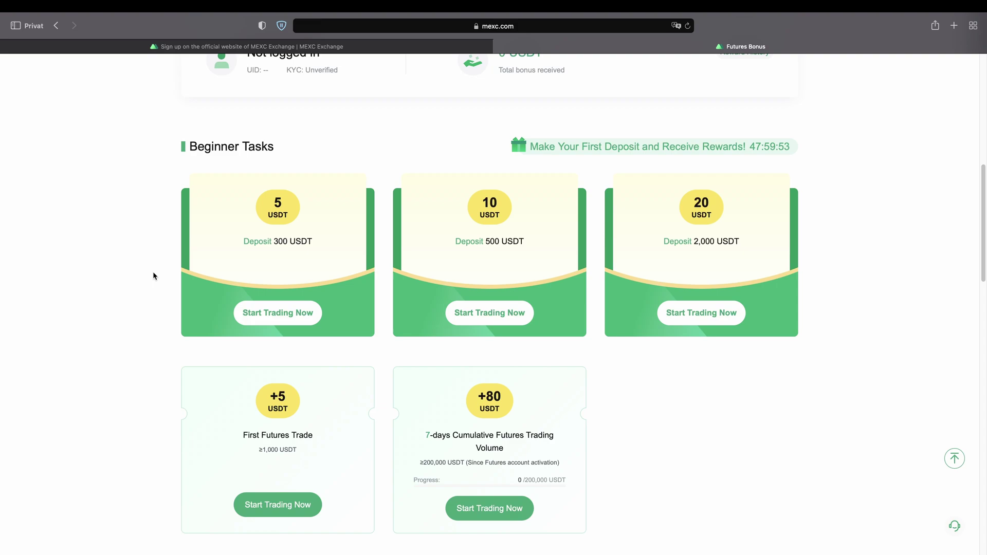
scroll(277, 146, "down", 6)
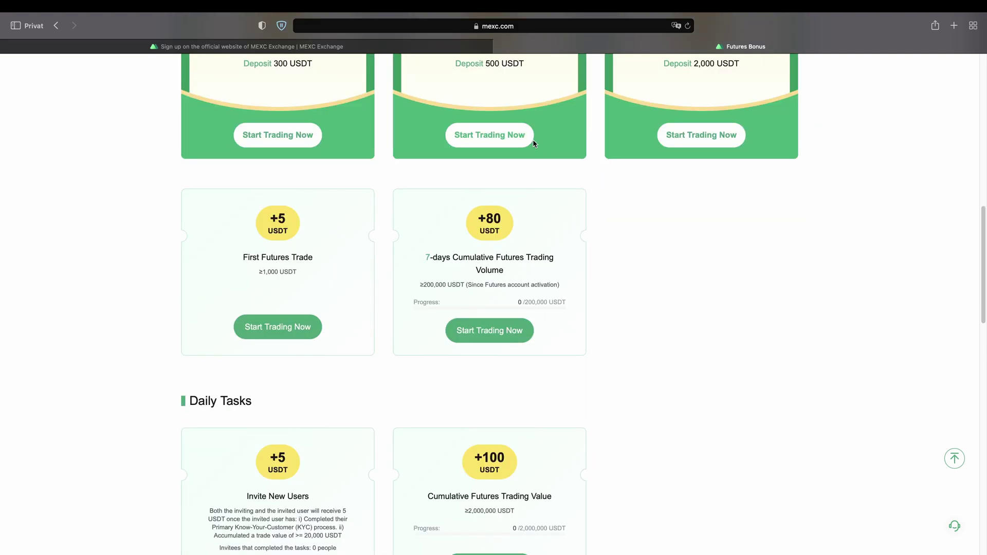
scroll(614, 185, "down", 7)
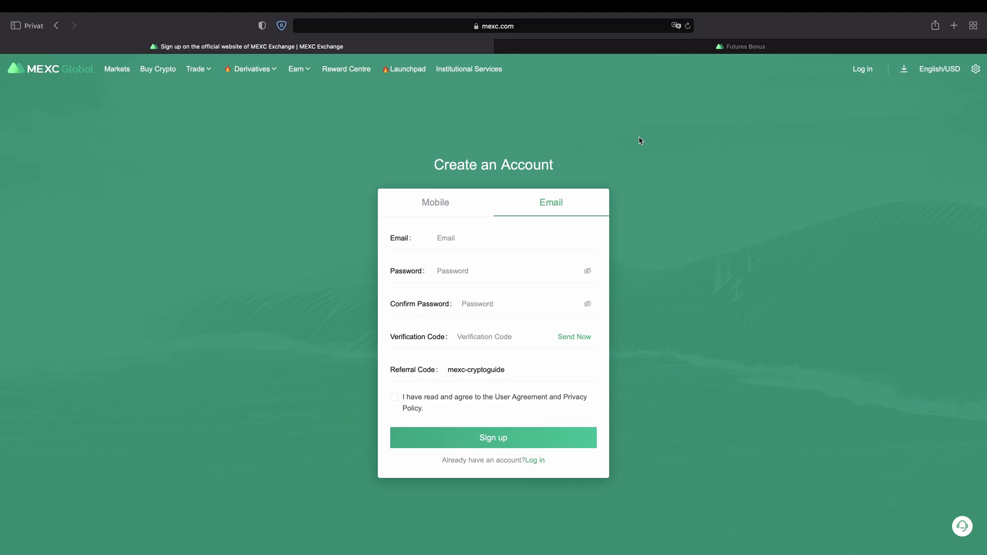